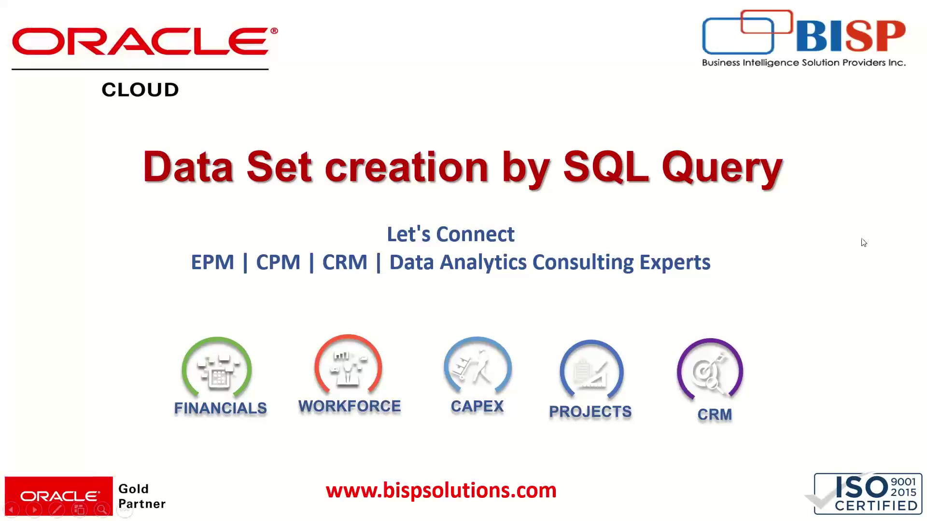
- Exit the 'Data Set creation by SQL Query' slide show and switch to Firefox
key(Escape)
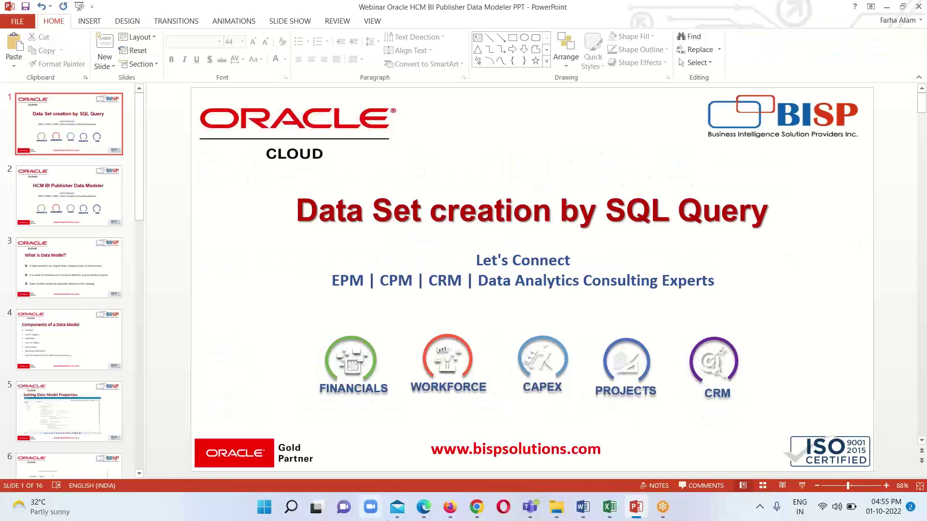
mouse_move(445, 517)
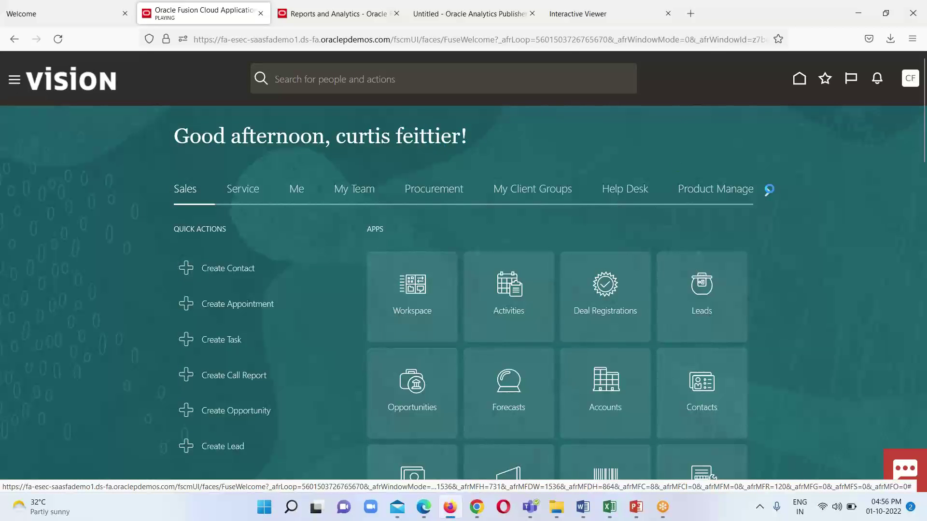
- Go to Reports and Analytics from the Navigator's Tools and browse the full catalog
scroll(335, 353, down, 3)
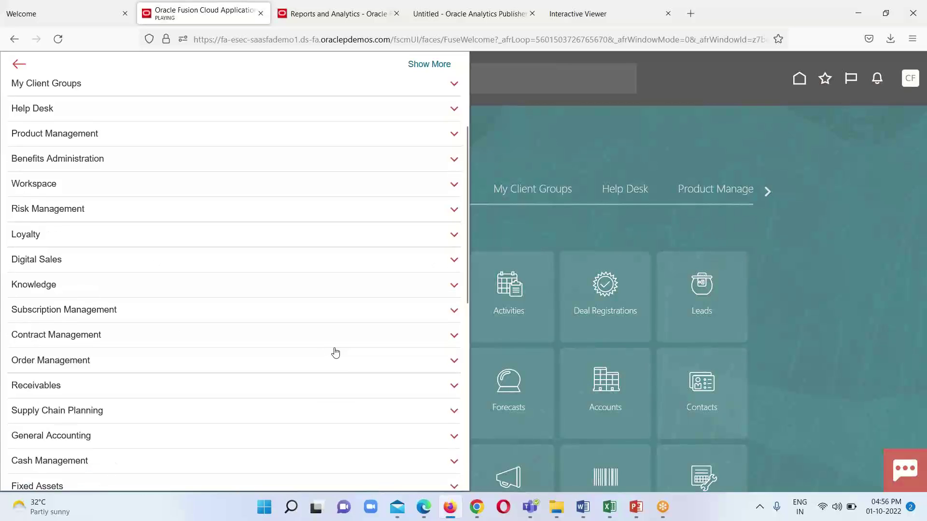
scroll(338, 352, down, 6)
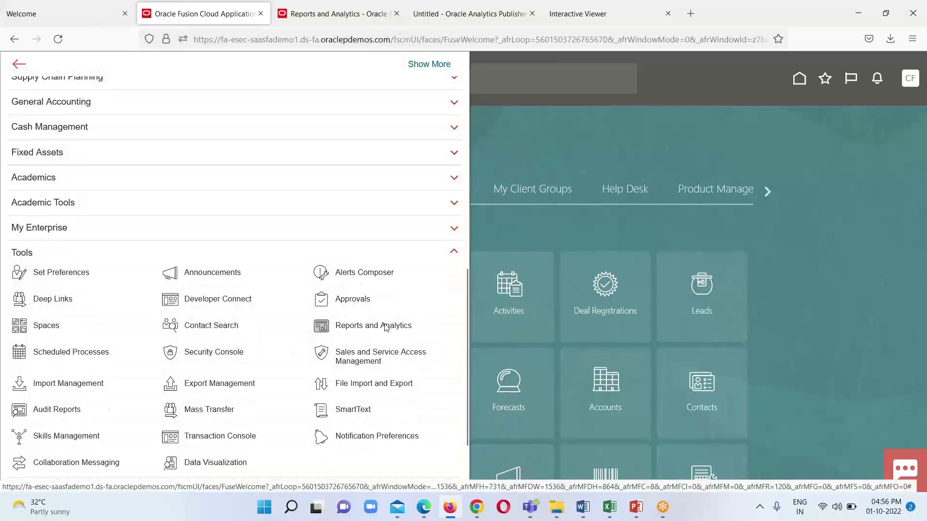
click(398, 326)
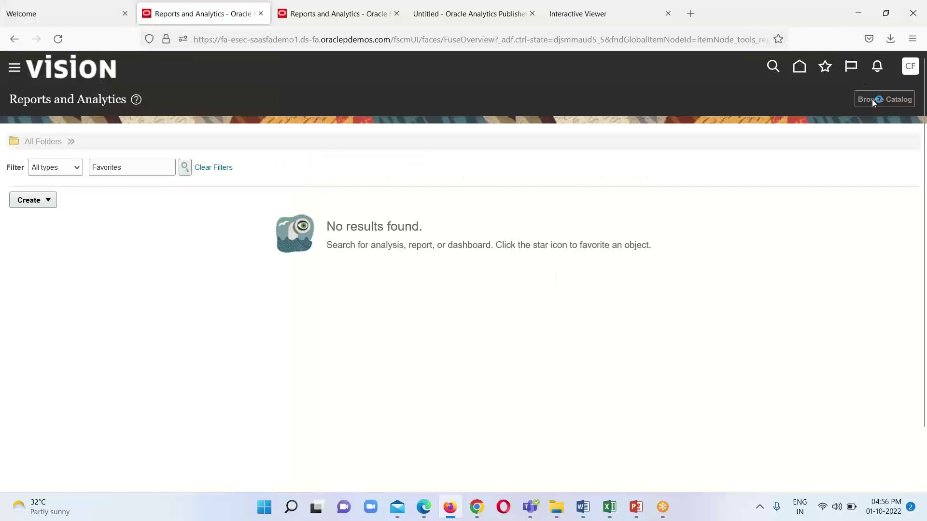
click(873, 99)
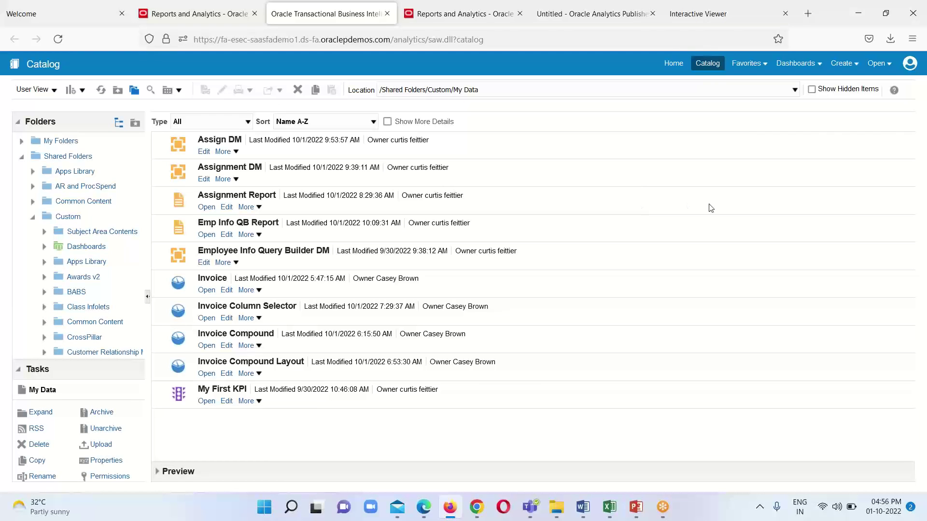
- Create a new data model and add a new SQL Query data set
click(845, 65)
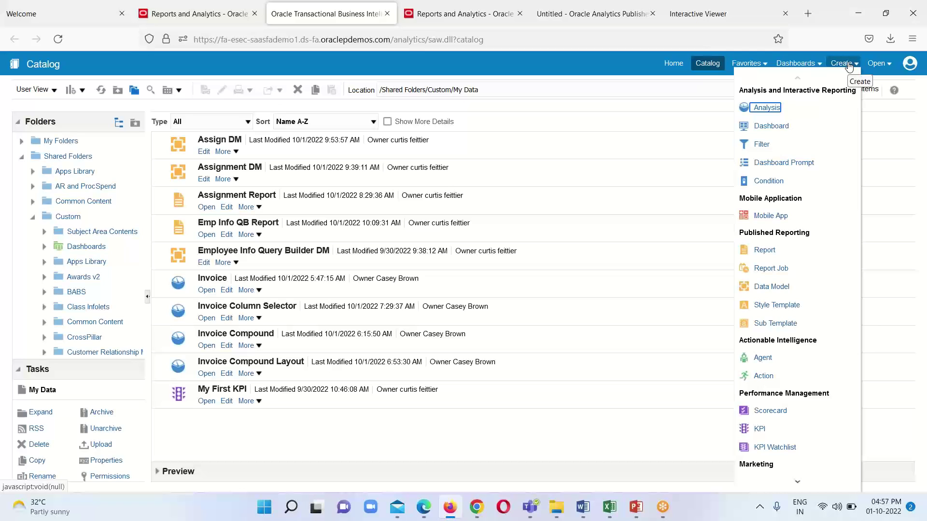
click(774, 287)
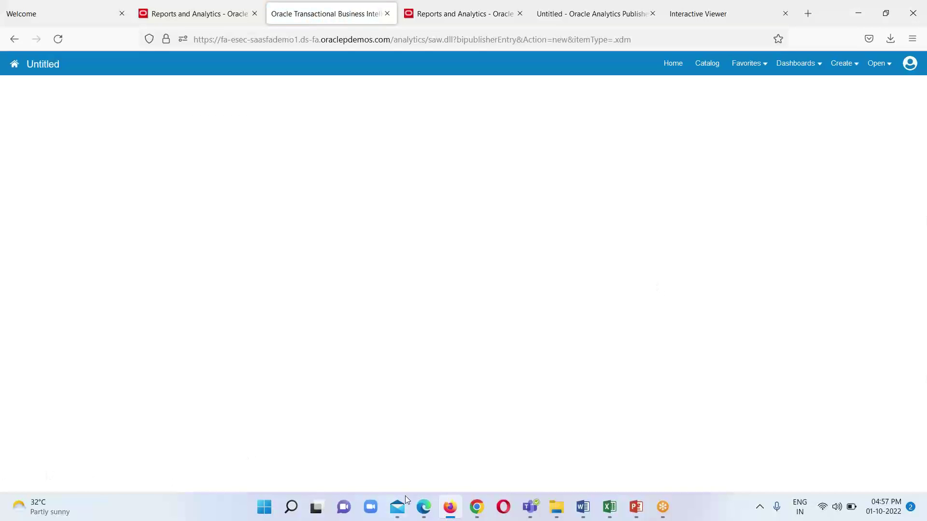
mouse_move(79, 516)
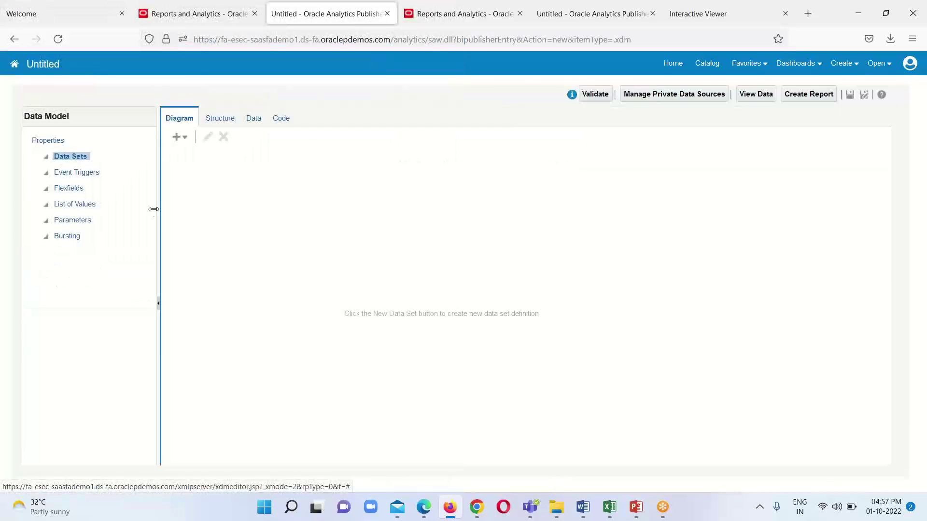
click(187, 141)
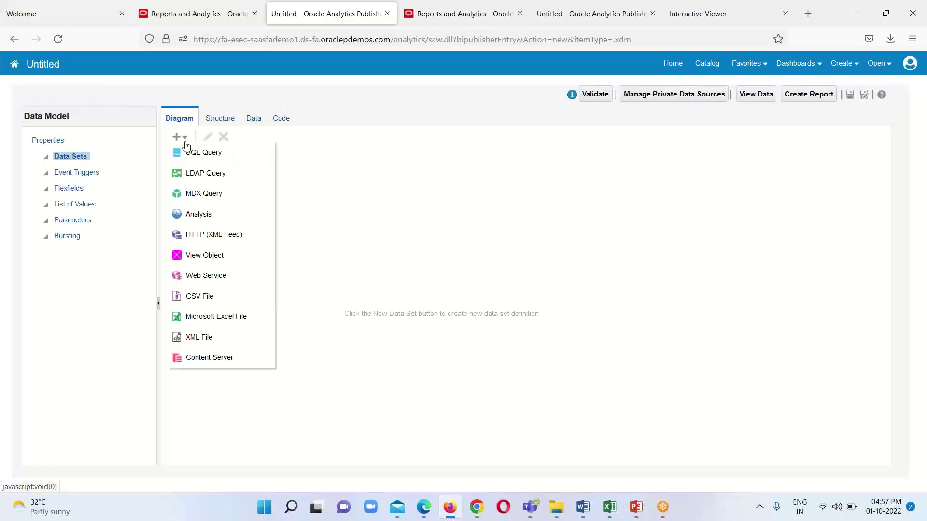
click(199, 160)
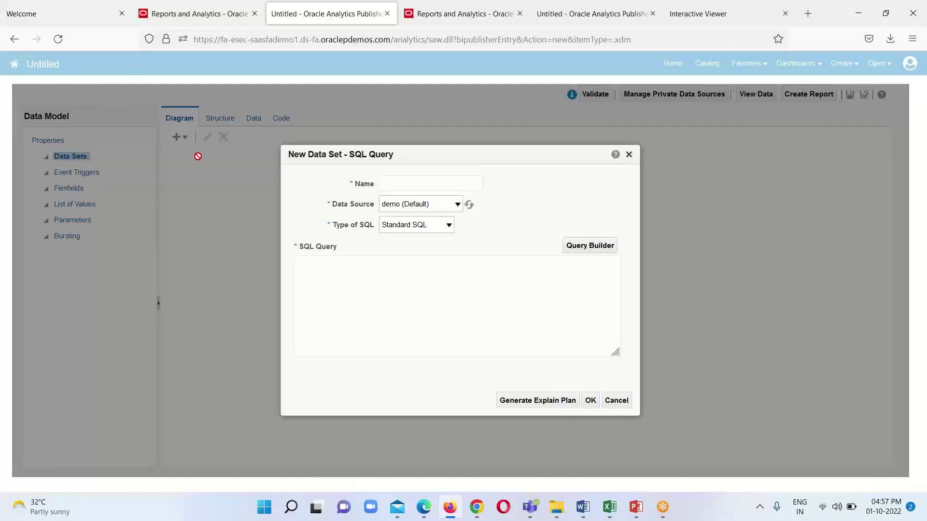
- Name the new data set 'Assignment Info'
click(414, 179)
text(Emp)
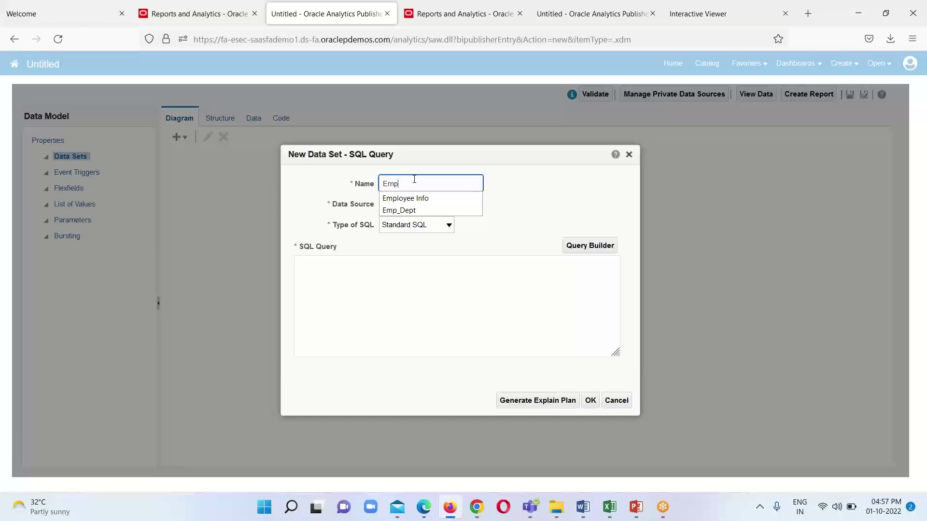
text(lu)
key(BackSpace)
key(BackSpace)
key(BackSpace)
key(BackSpace)
key(BackSpace)
text(Assi)
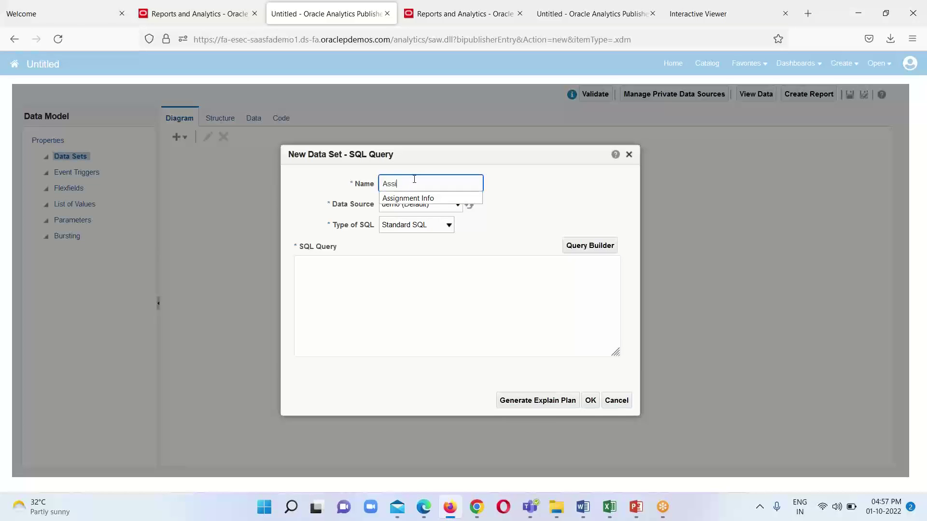
text(gmnment Info)
click(519, 191)
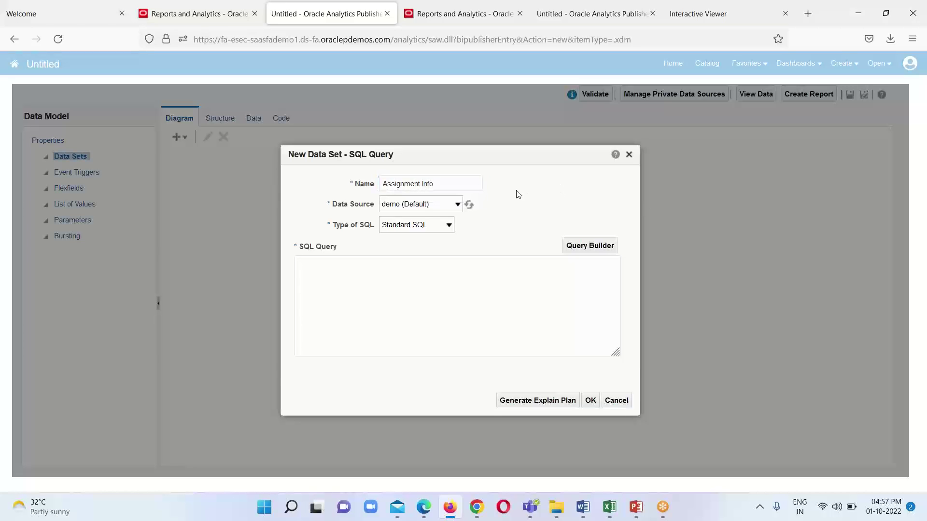
- Set the data source to ApplicationDB_HCM and bring up the Word notes
click(444, 209)
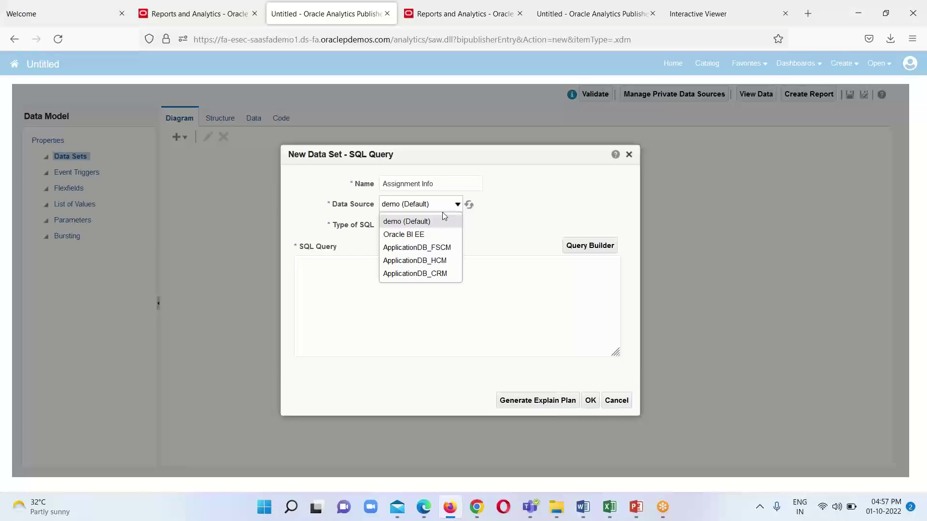
click(452, 262)
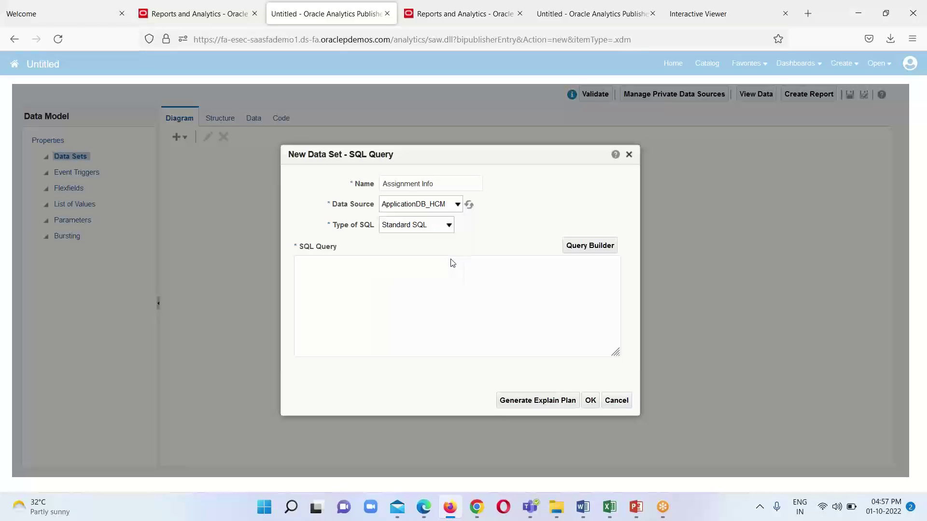
click(338, 264)
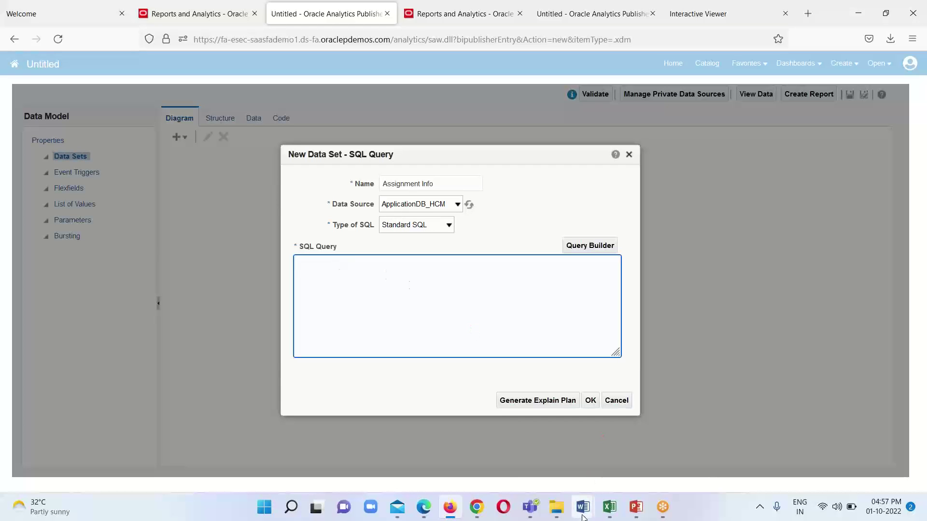
mouse_move(583, 507)
click(655, 478)
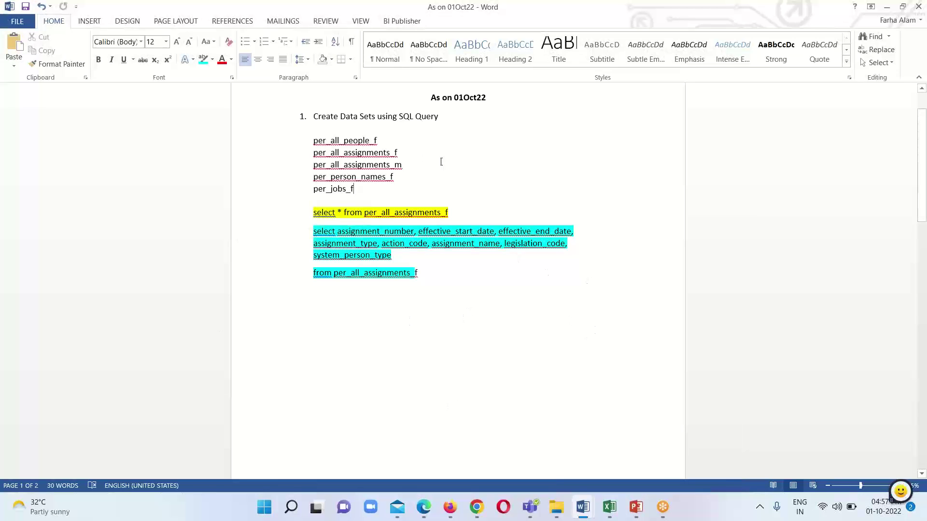
- Copy the 'select * from per_all_assignments_f' line from the Word notes and return to Firefox
drag(314, 139, 361, 193)
click(488, 198)
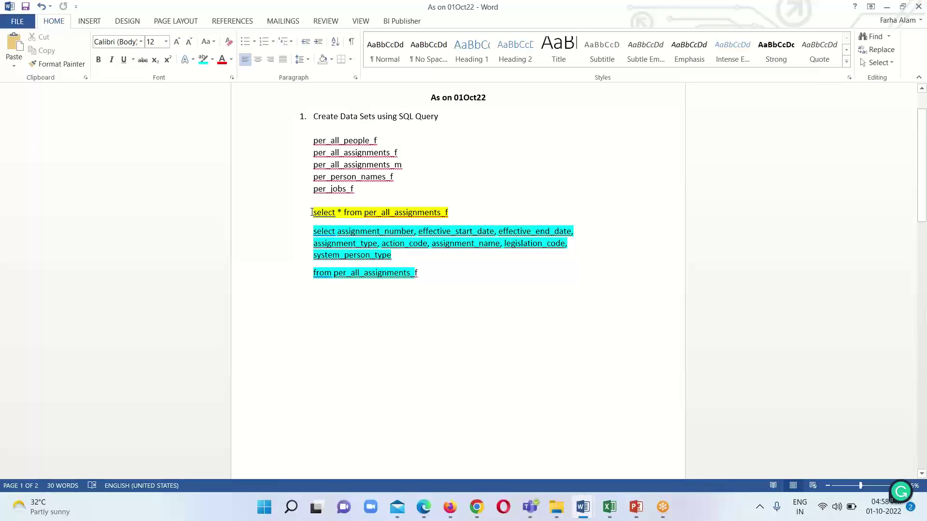
drag(313, 212, 449, 214)
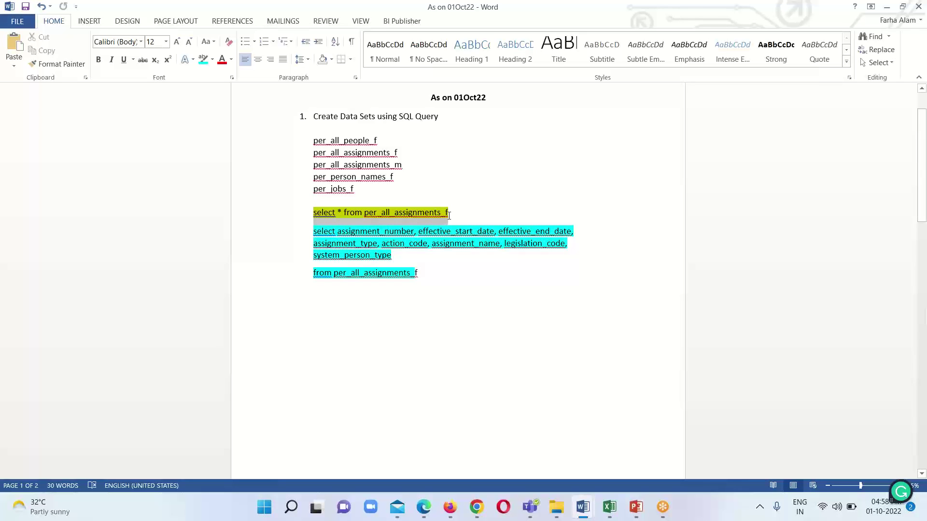
right_click(430, 215)
click(456, 236)
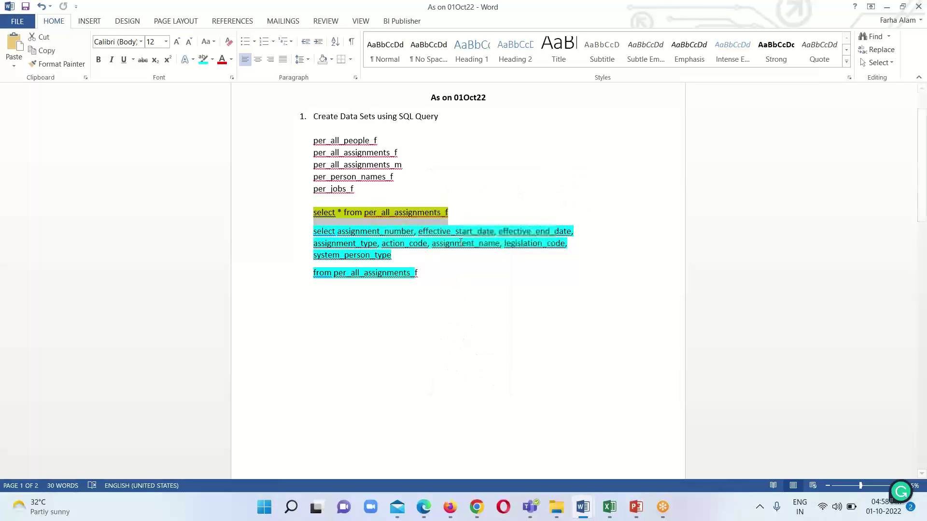
click(450, 507)
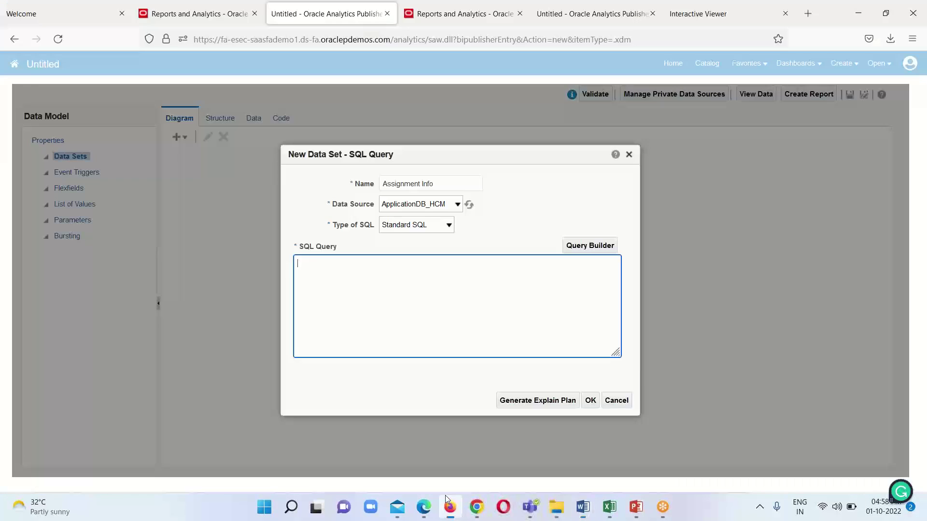
- Paste 'select * from per_all_assignments_f' into the SQL Query box and confirm with OK
right_click(309, 263)
click(352, 352)
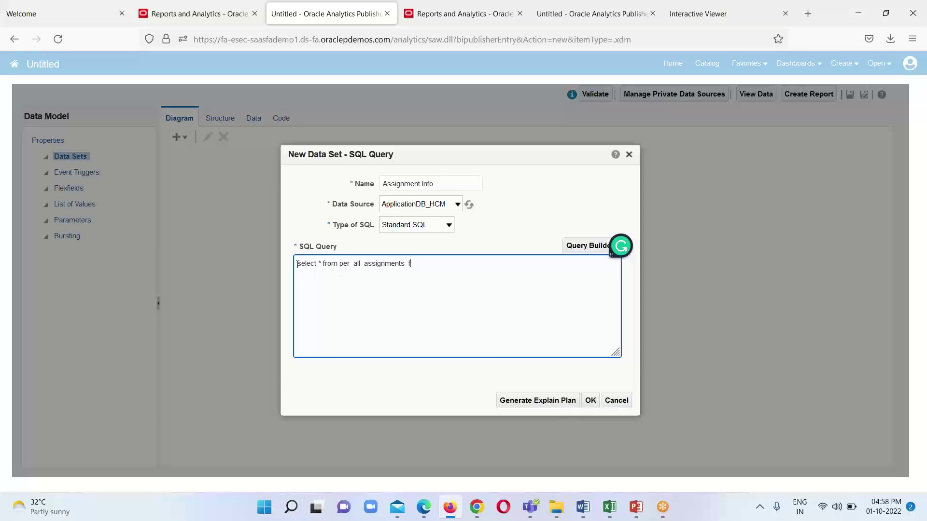
drag(308, 267, 315, 269)
double_click(319, 264)
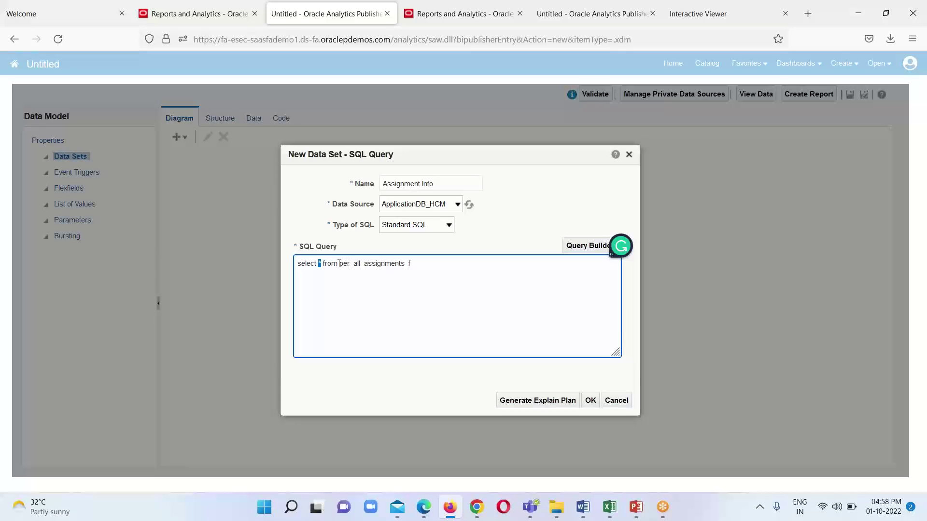
drag(339, 264, 404, 264)
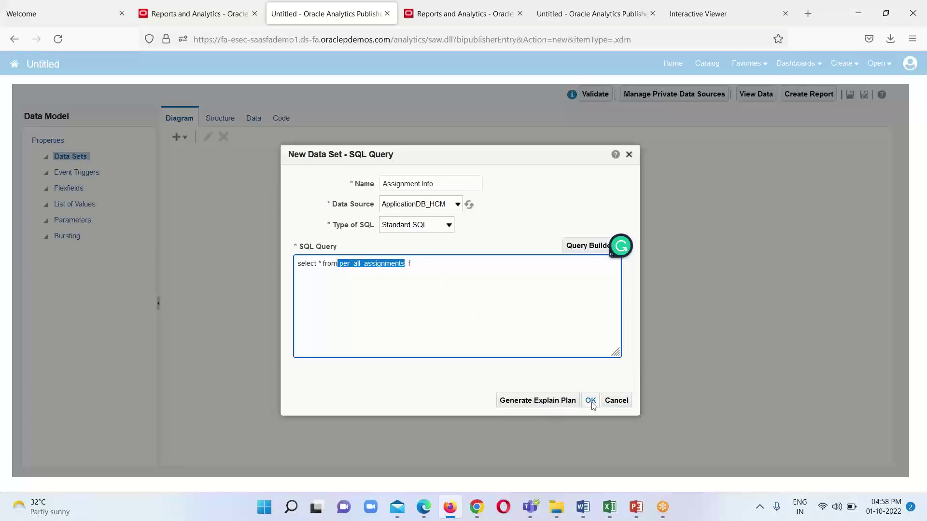
click(513, 327)
click(591, 402)
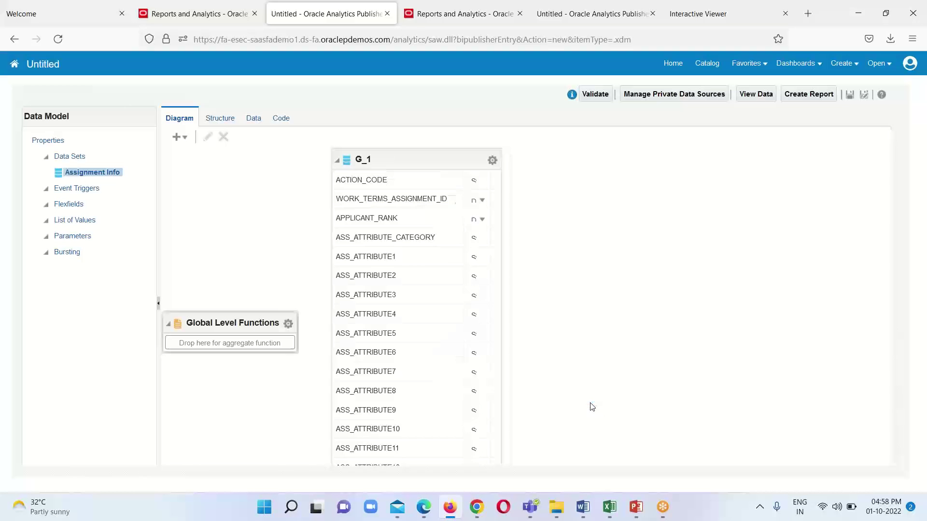
- Save the data model and run the View Data preview for group G_1
click(427, 161)
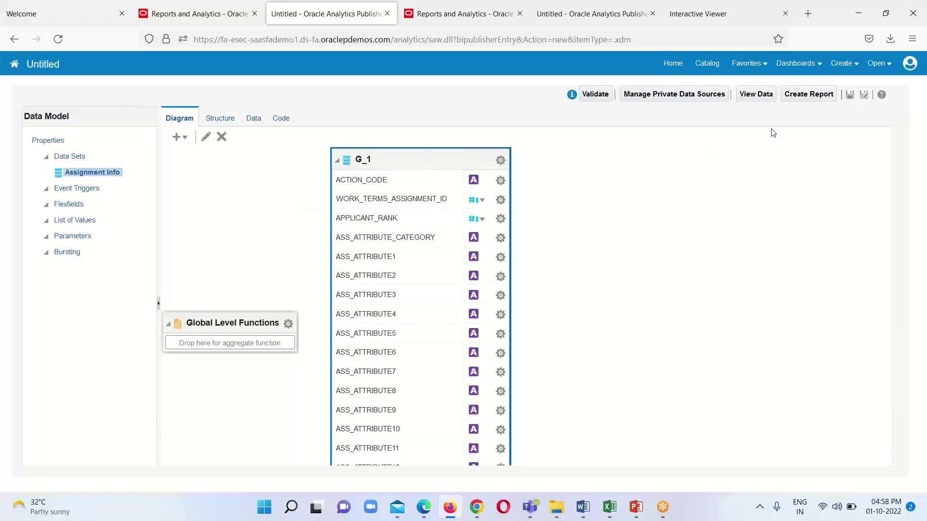
click(757, 96)
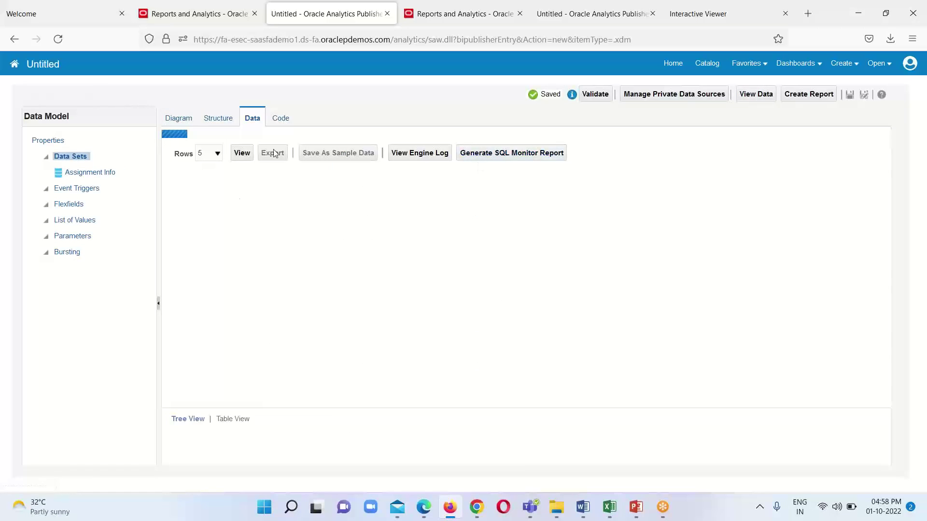
click(243, 146)
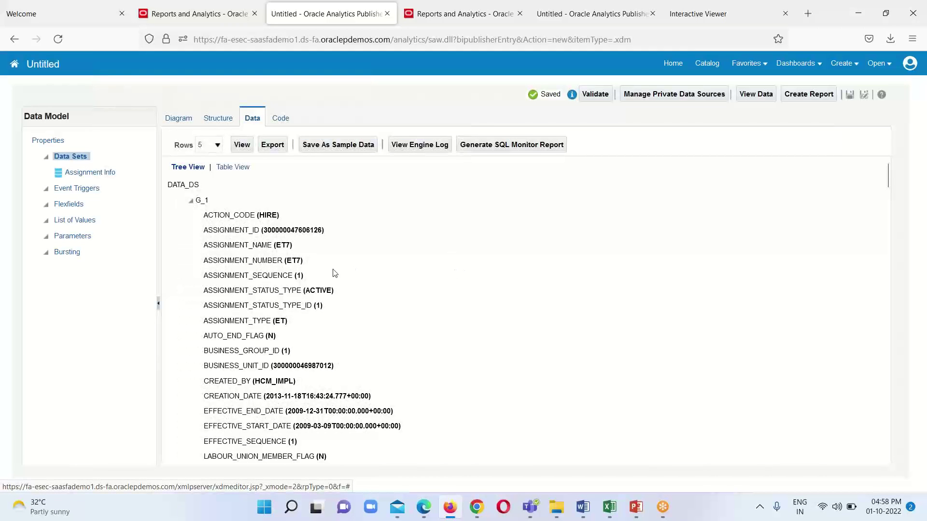
- Switch the preview to Table View and scroll across the sample assignment rows
scroll(424, 386, down, 1)
scroll(423, 387, down, 4)
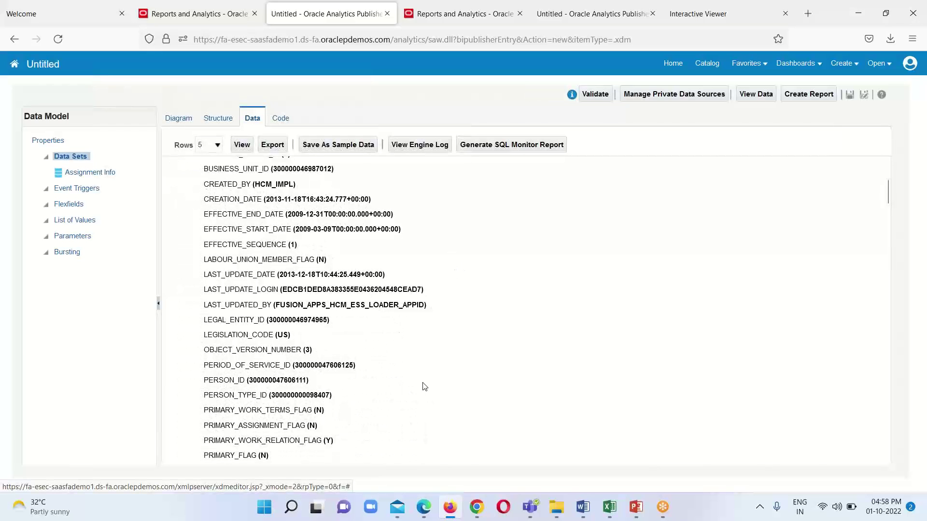
scroll(260, 213, up, 5)
click(233, 167)
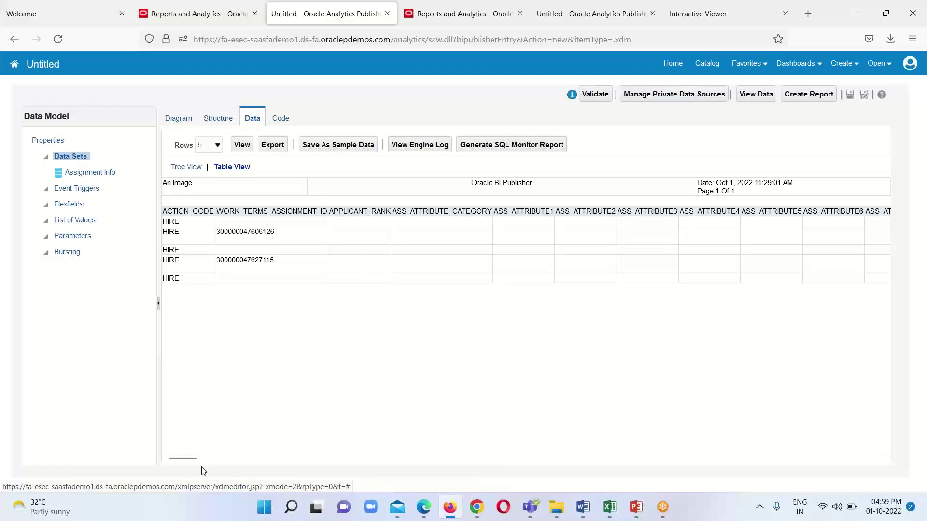
drag(184, 458, 163, 471)
- Open the Assignment Info data set for editing from the Diagram tab
click(179, 118)
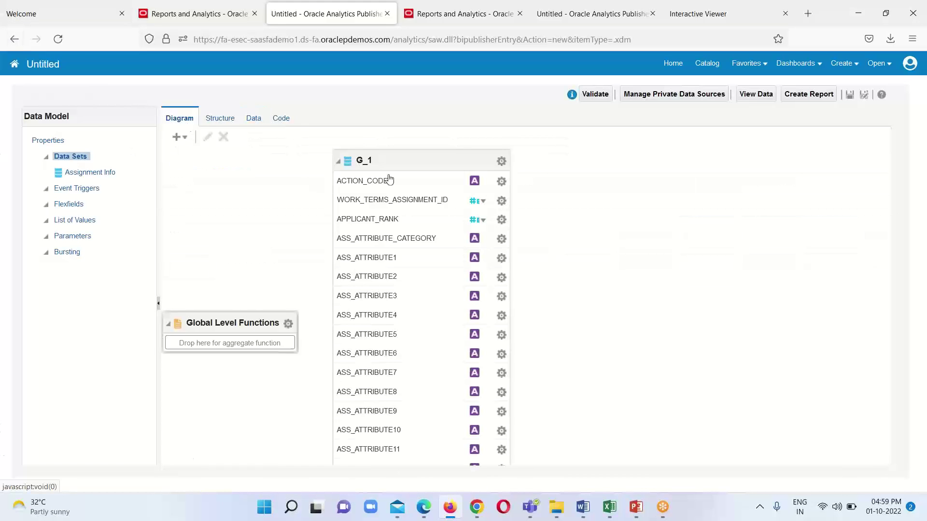
click(428, 168)
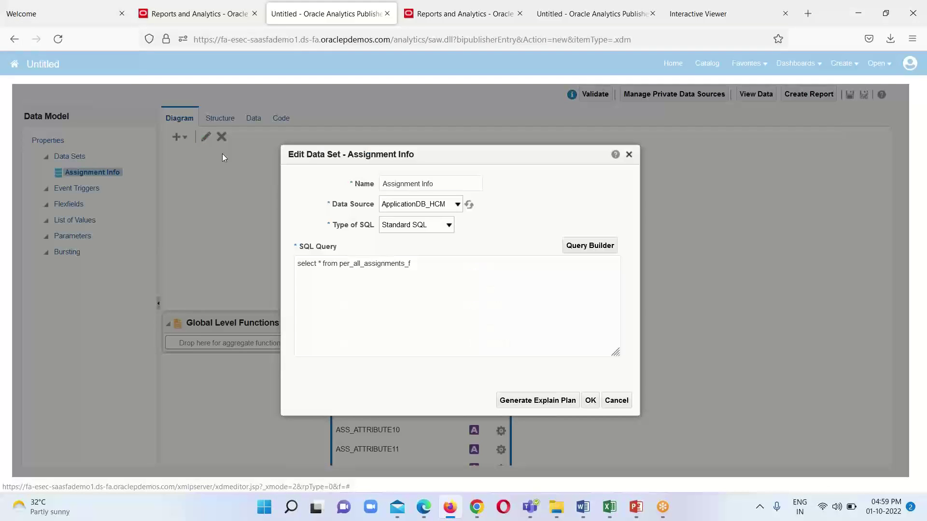
click(206, 137)
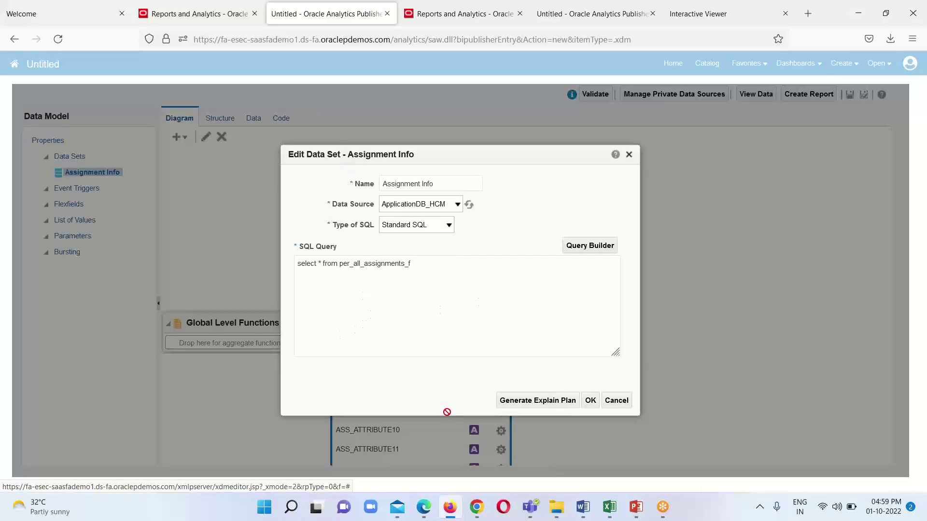
mouse_move(567, 517)
- Copy the column-list SQL query from the 'As on 01Oct22' Word notes
mouse_move(594, 517)
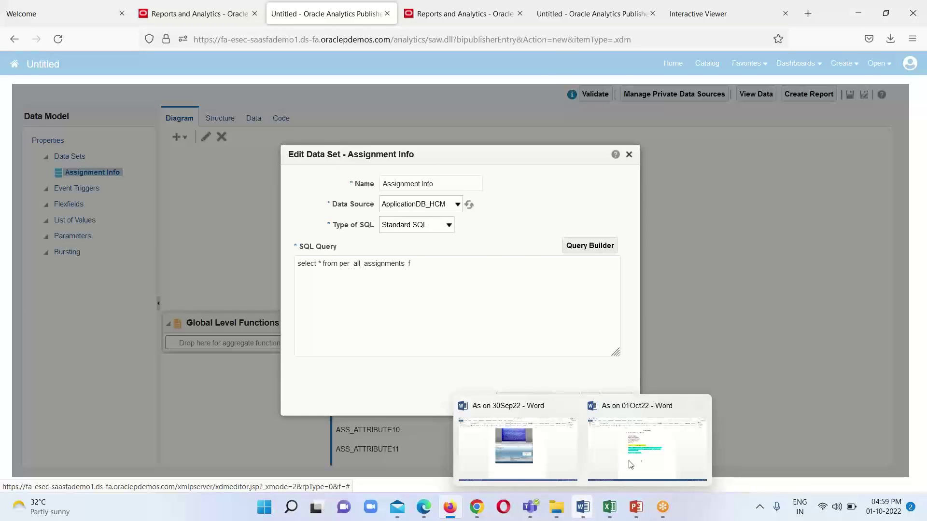
click(538, 415)
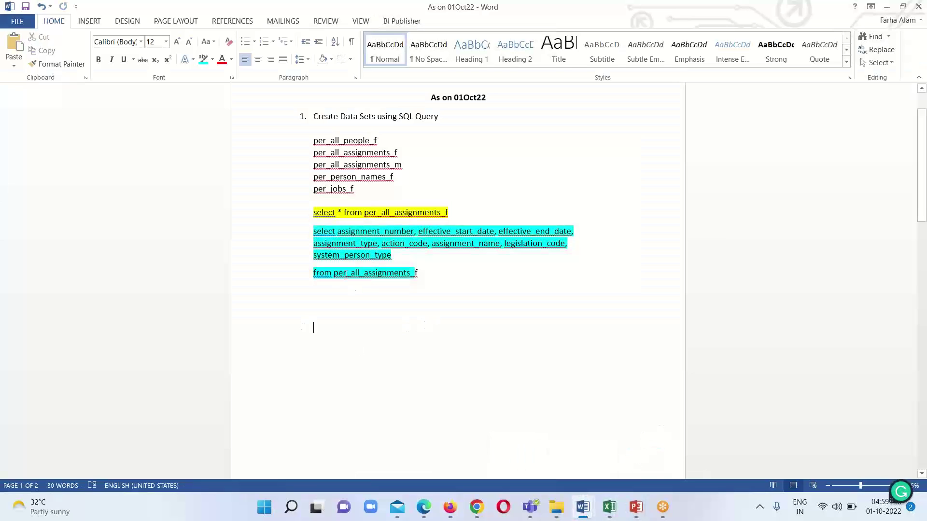
drag(314, 231, 422, 270)
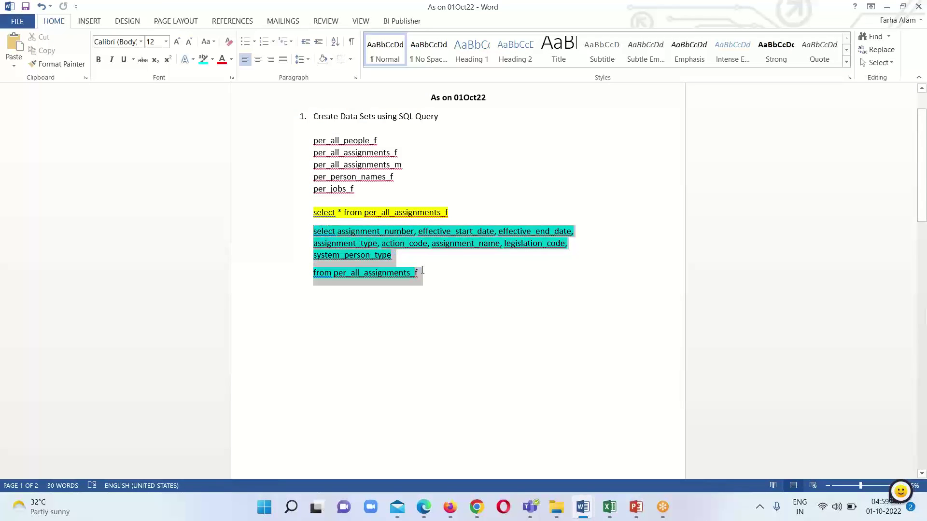
right_click(359, 245)
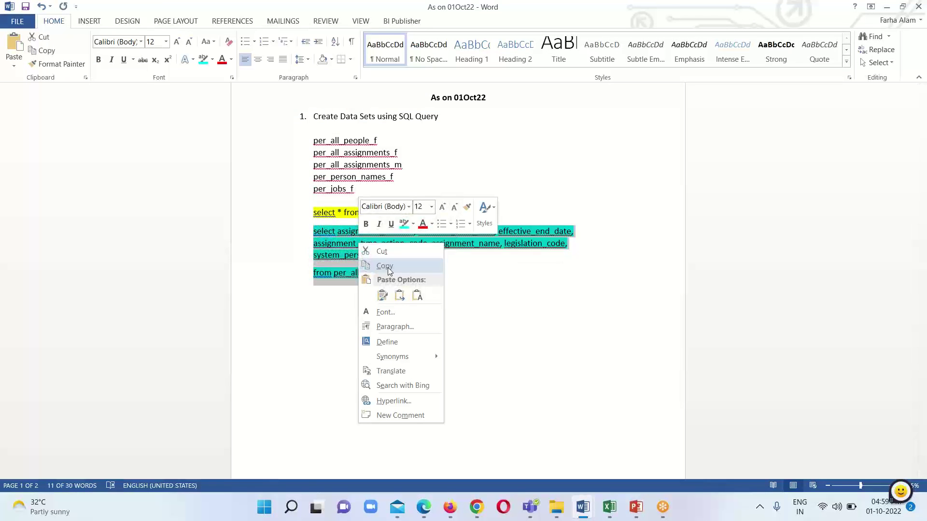
click(385, 266)
- Replace the select * query with the eight-column per_all_assignments_f query and apply it
click(450, 507)
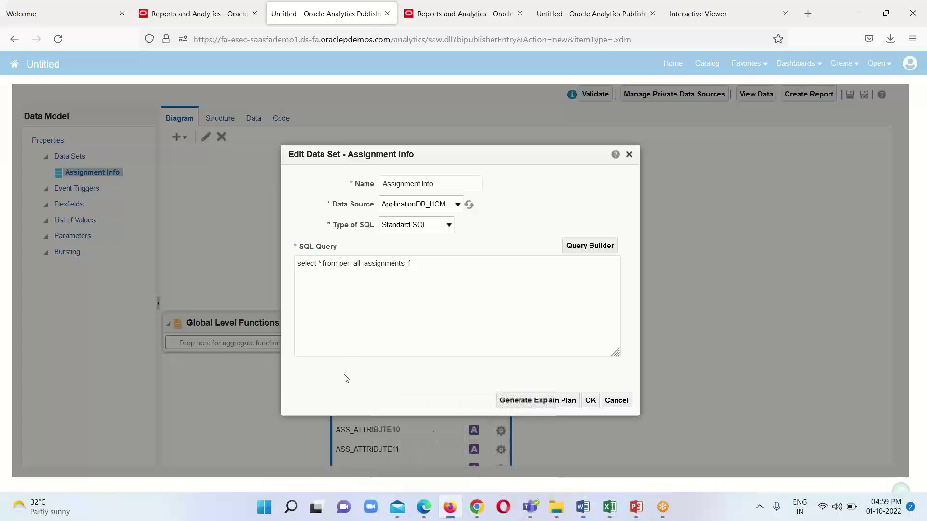
drag(298, 265, 425, 265)
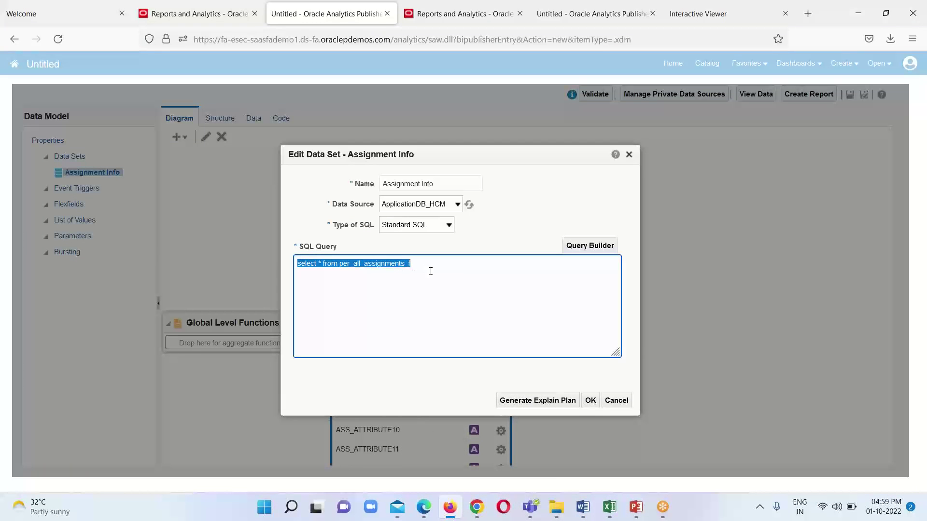
right_click(388, 266)
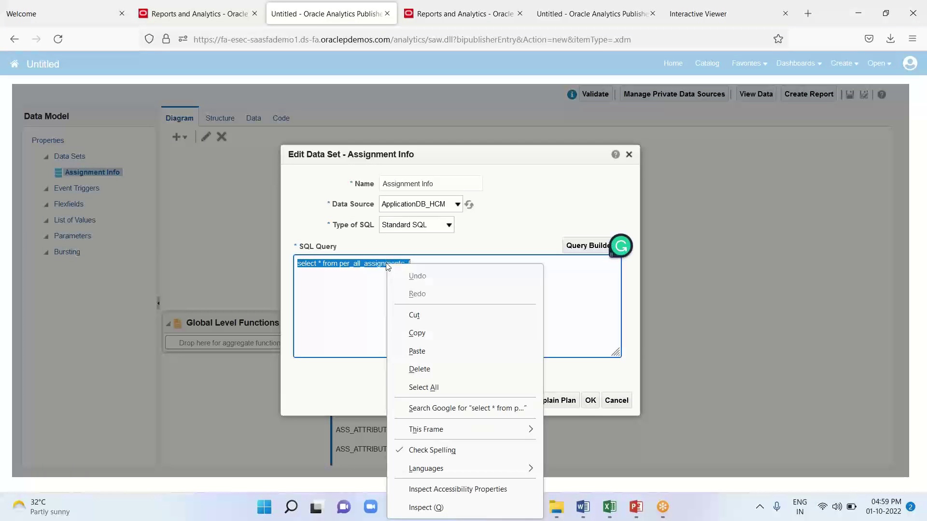
click(417, 351)
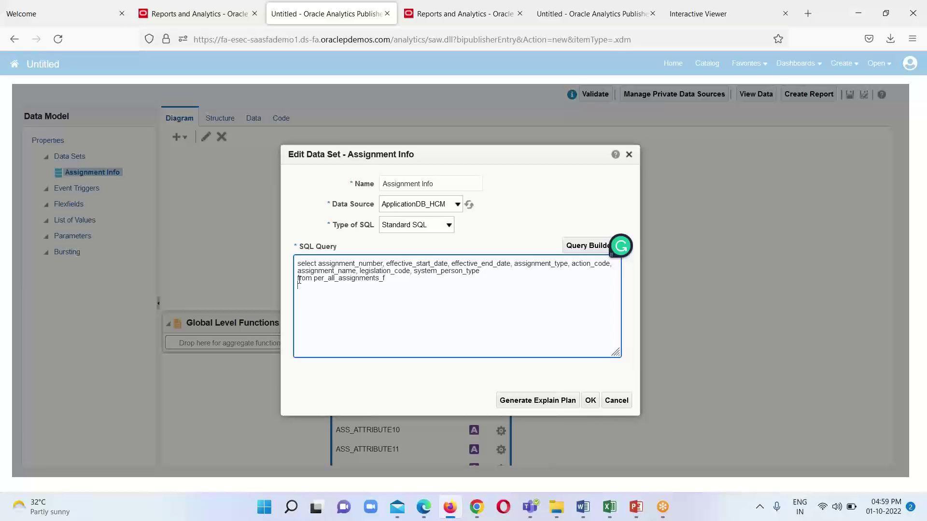
drag(298, 279, 386, 285)
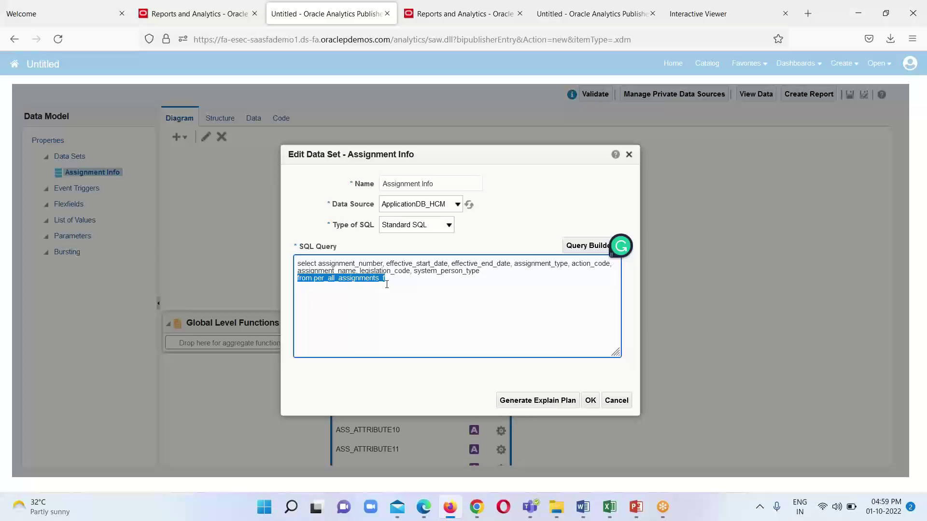
click(590, 384)
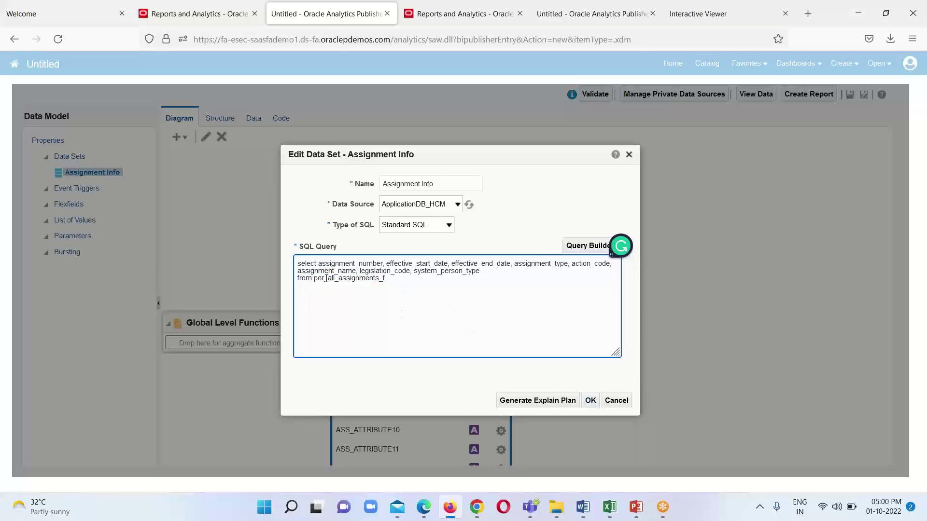
click(596, 405)
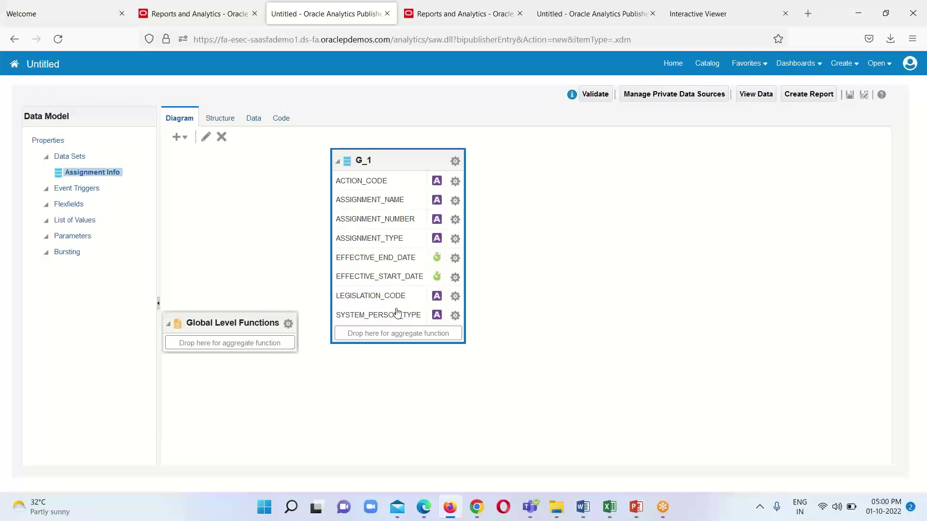
- Open the data preview and run it for the new eight-column list
click(754, 94)
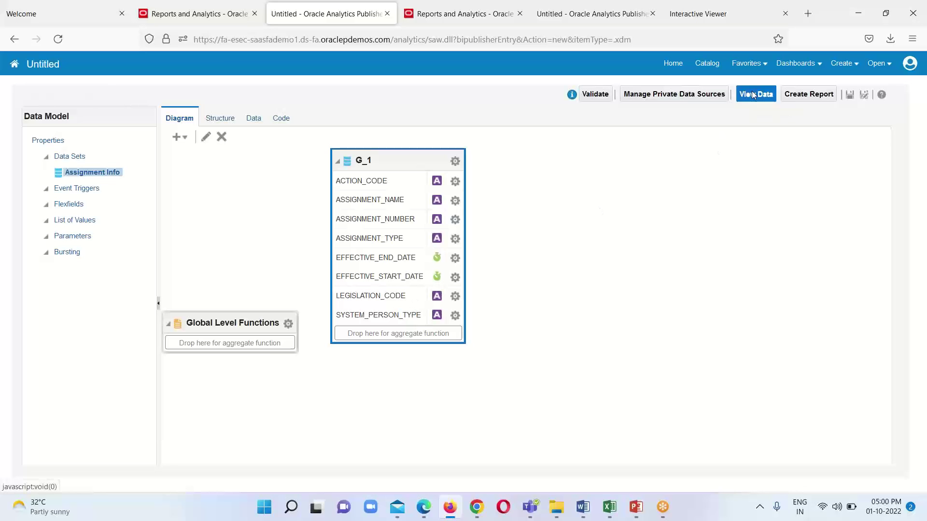
click(242, 147)
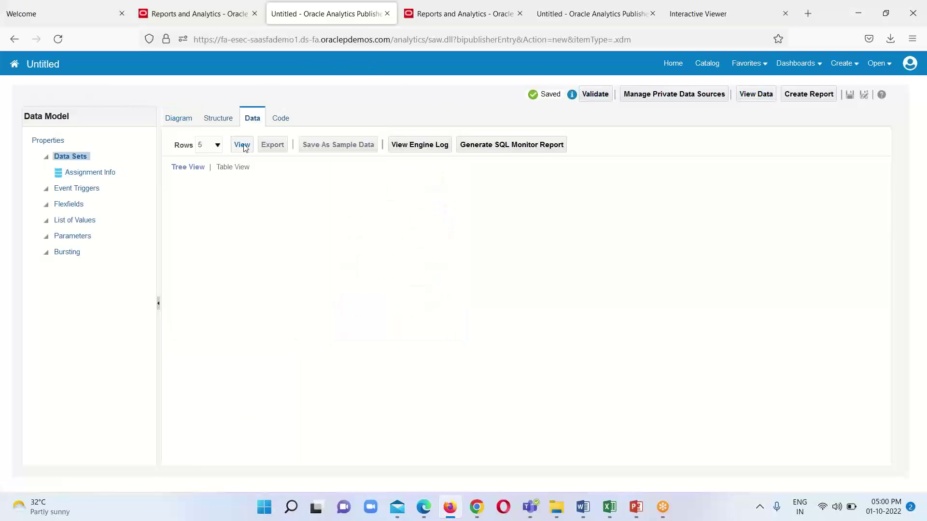
click(243, 147)
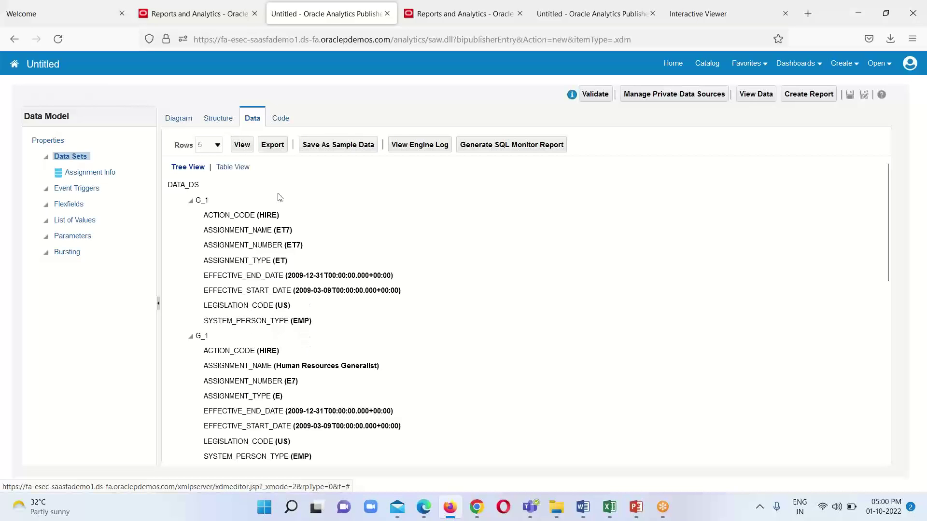
- Display the Assignment Info preview as a table showing 50 rows instead of 5
click(240, 167)
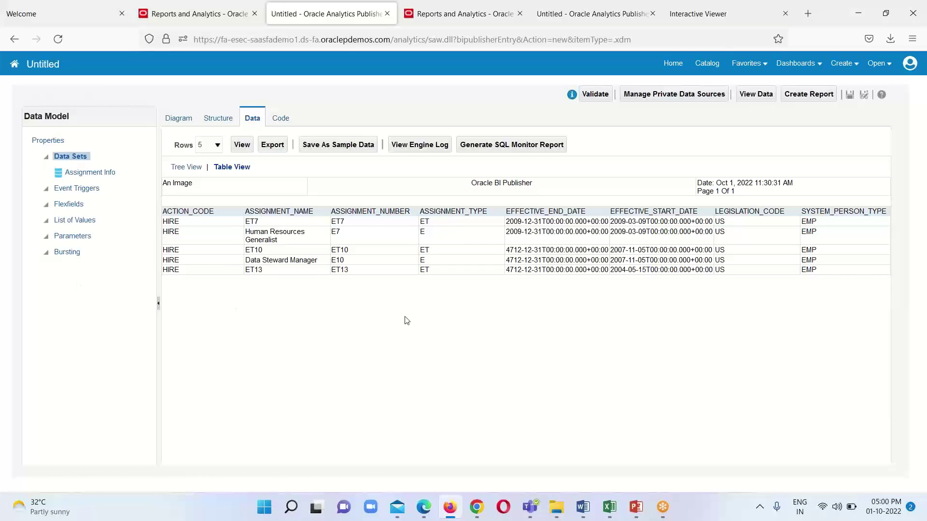
click(218, 146)
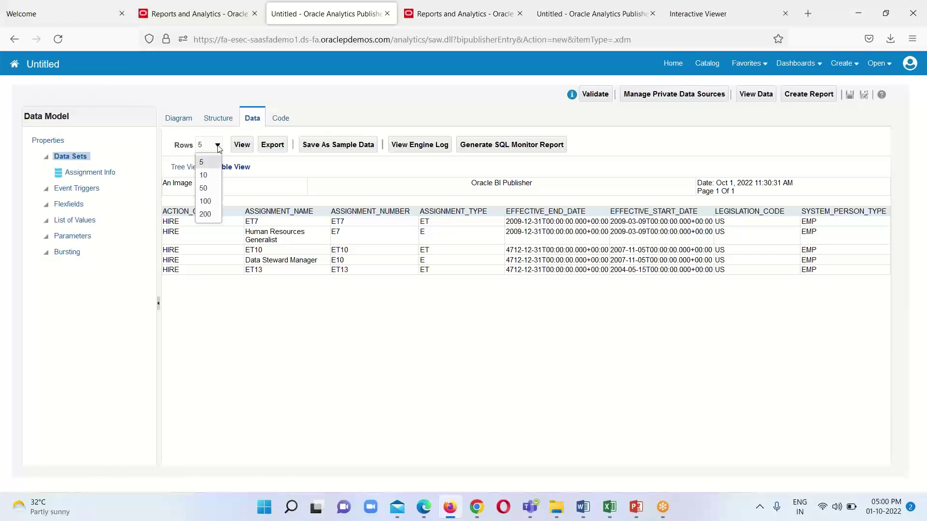
click(203, 188)
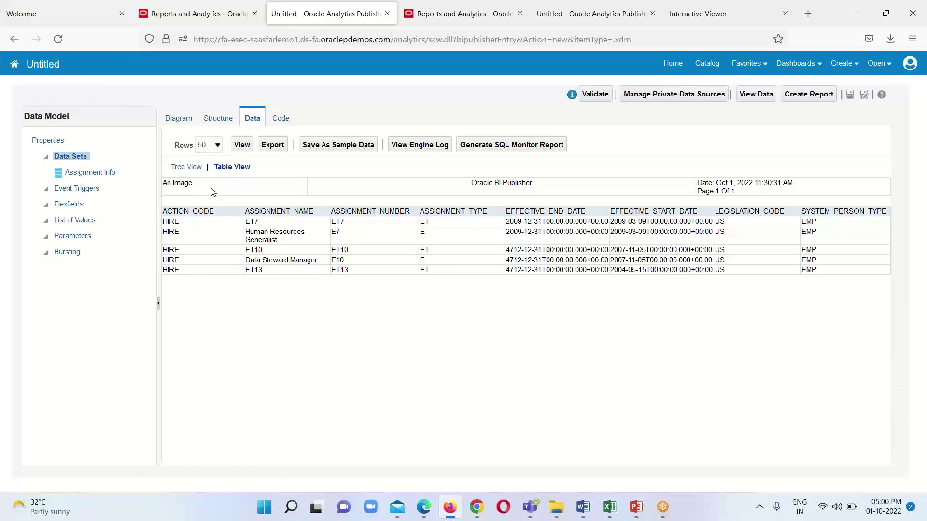
click(240, 146)
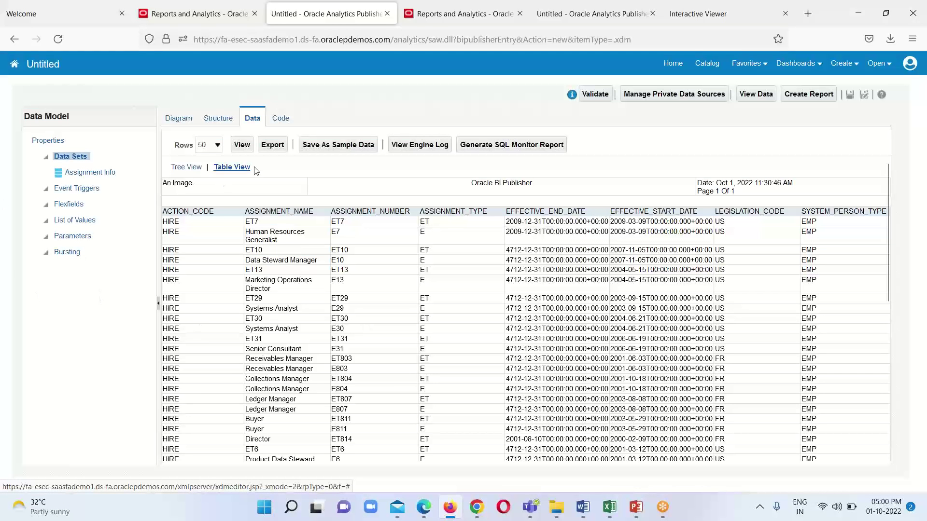
scroll(648, 362, down, 5)
scroll(648, 362, up, 6)
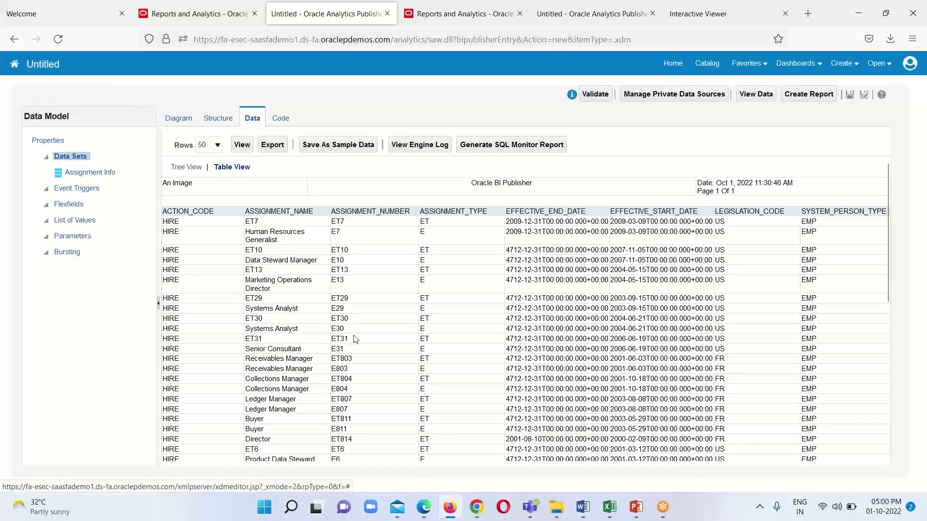
- Check the G_1 data set query in the diagram, then regenerate the 5-row tree preview
click(186, 124)
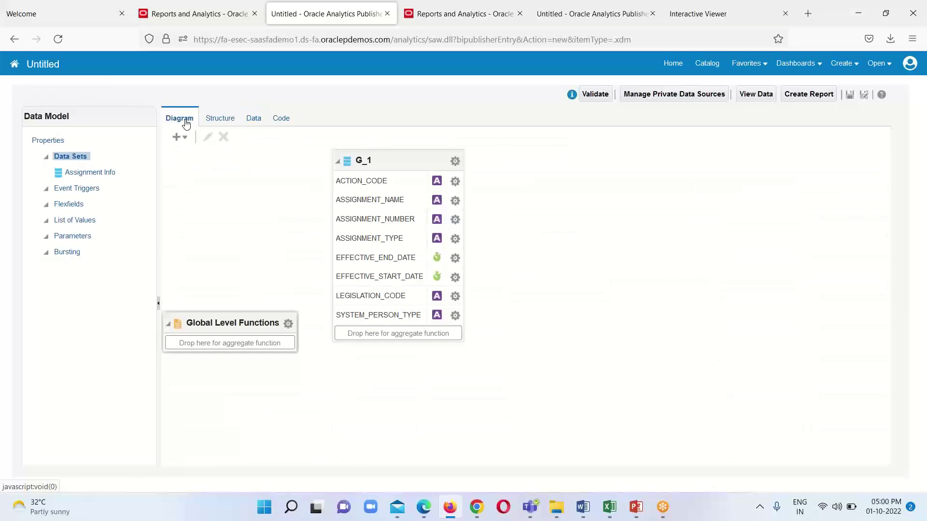
click(428, 156)
click(207, 136)
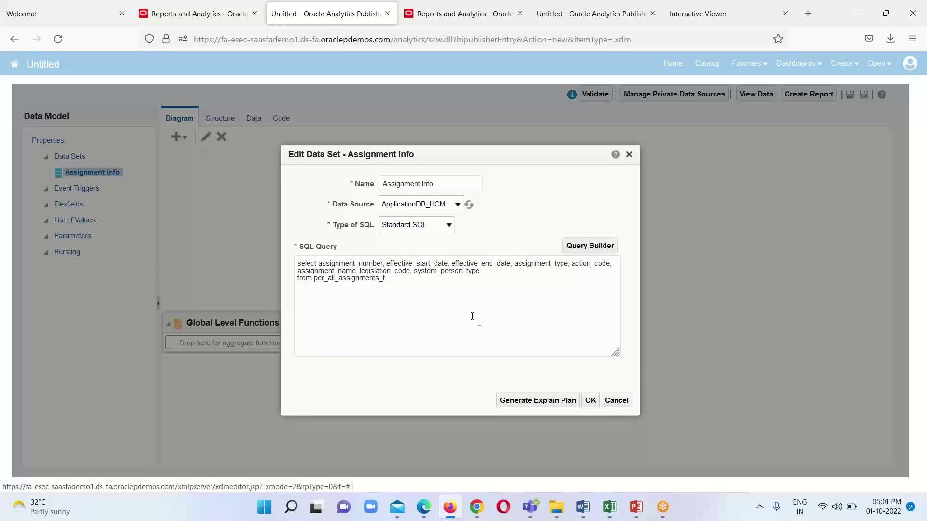
click(590, 400)
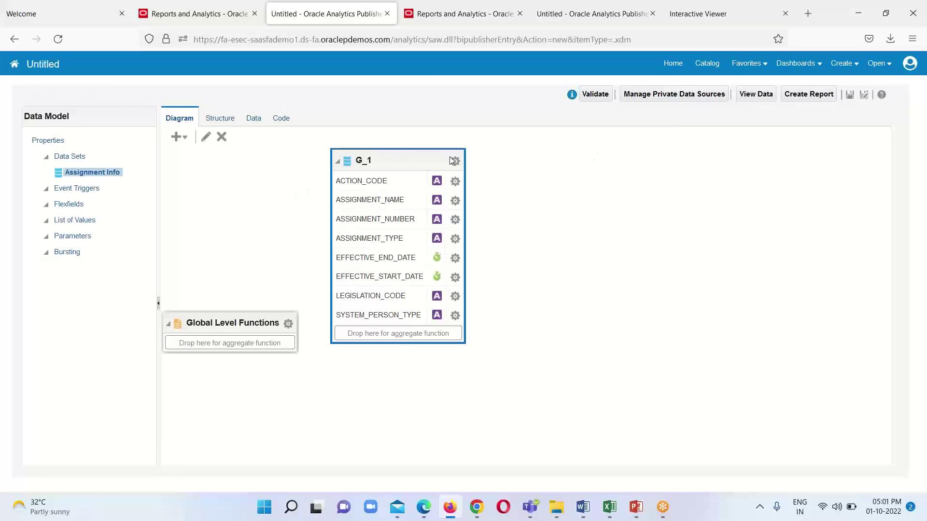
click(756, 94)
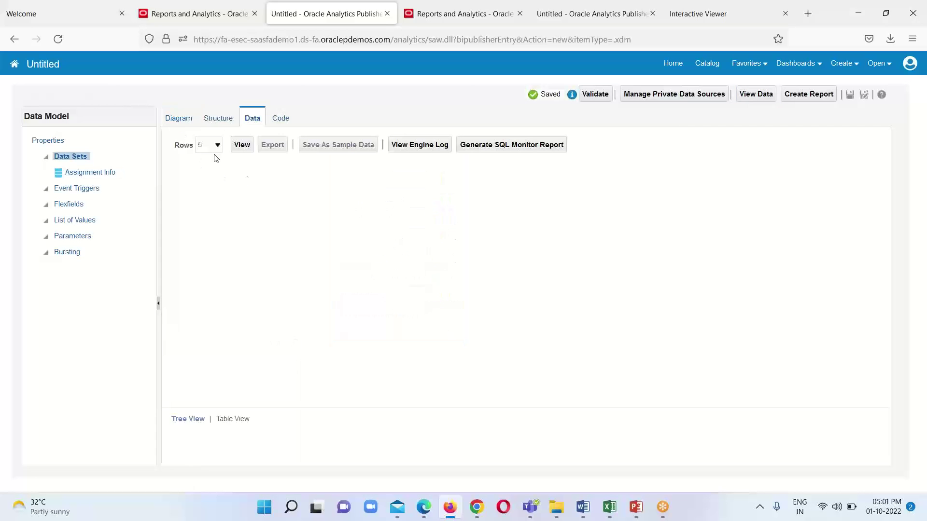
click(242, 144)
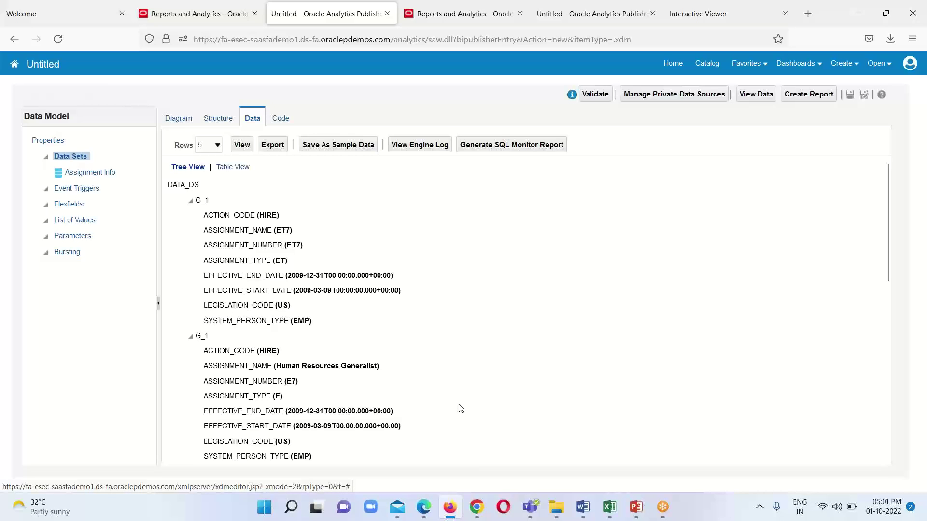
- Save the data model as 'Assignment DM' under Shared Folders > Custom > My Data1
click(850, 96)
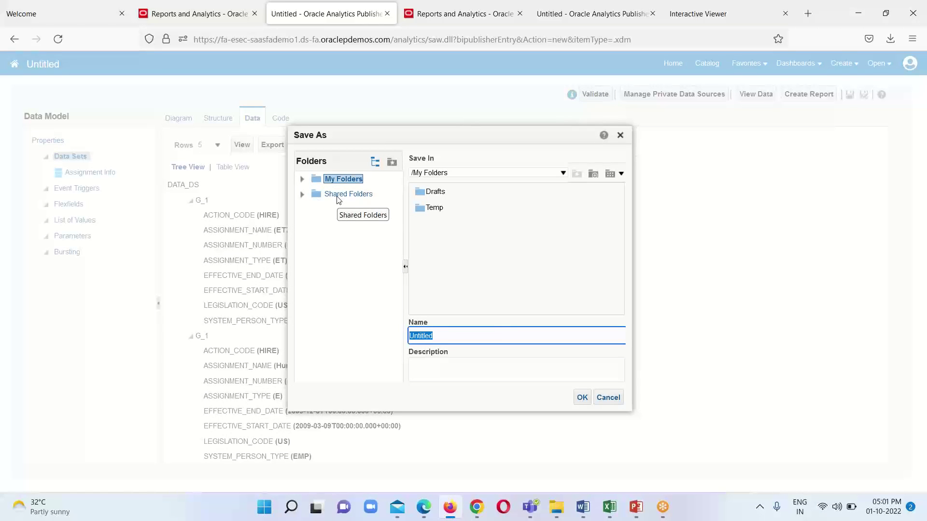
click(303, 194)
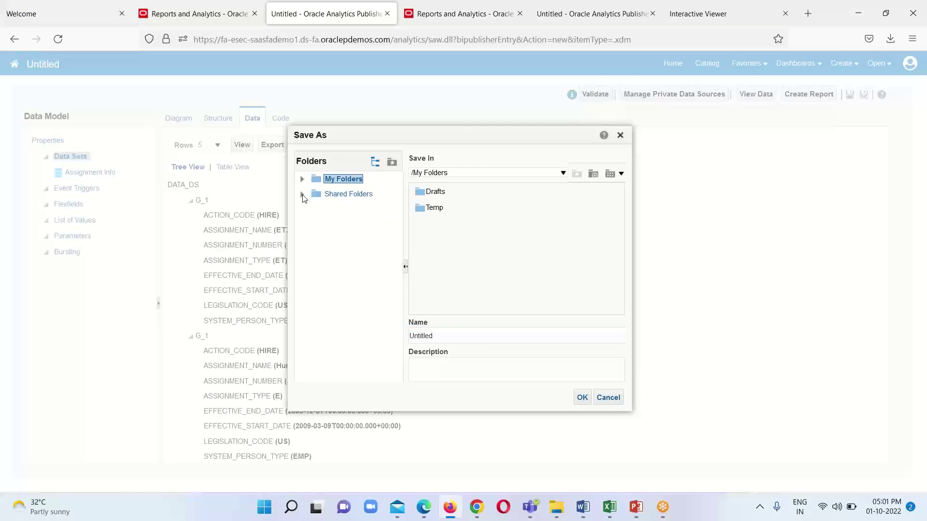
click(347, 256)
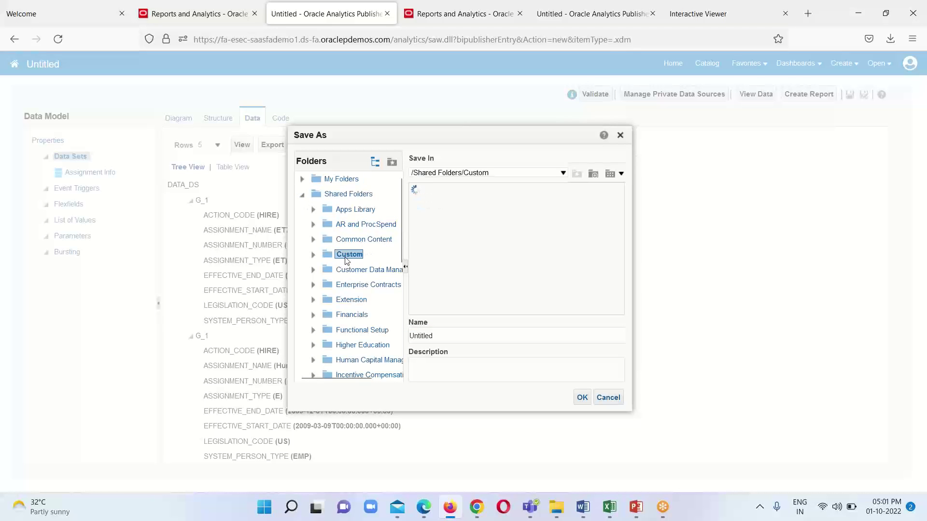
click(313, 255)
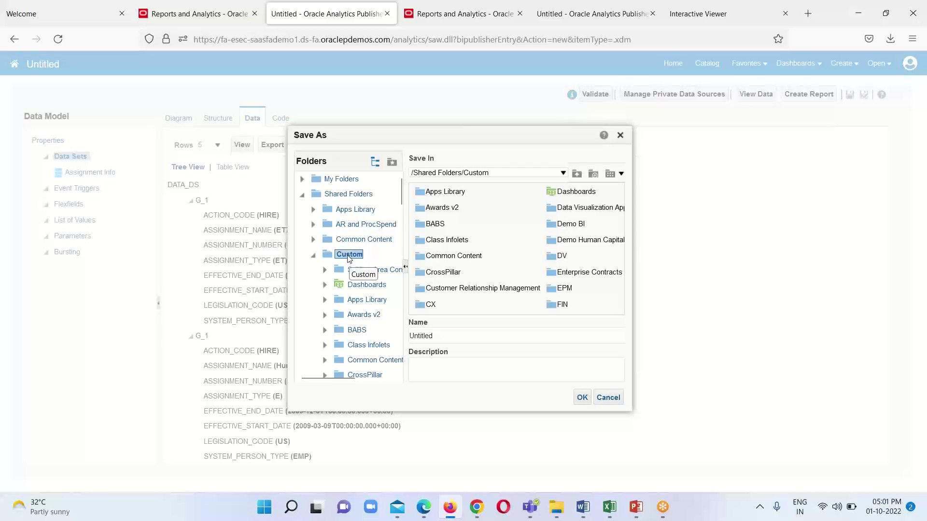
scroll(355, 261, down, 2)
scroll(355, 261, down, 10)
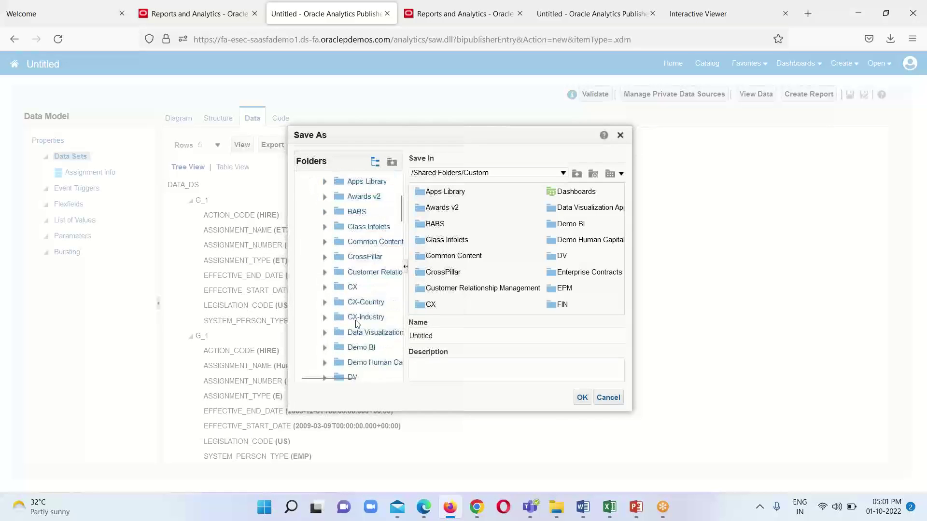
scroll(349, 335, down, 5)
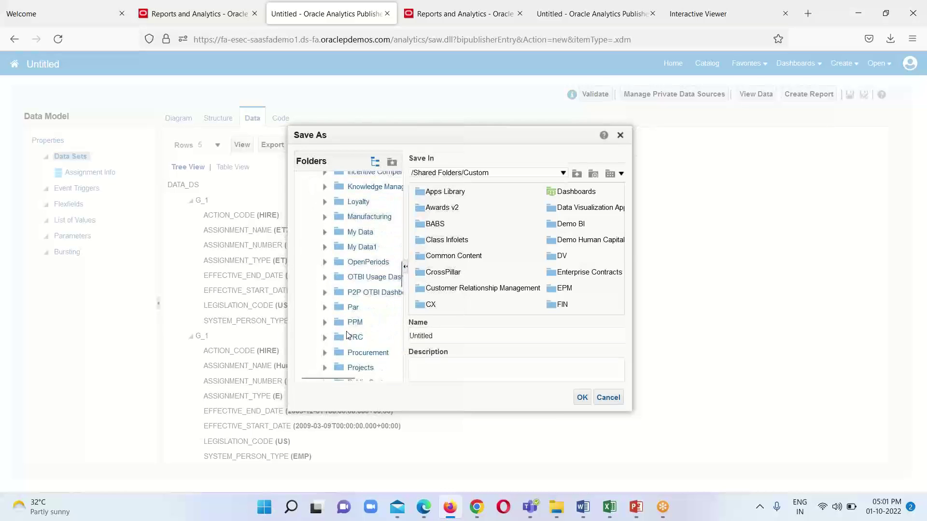
click(359, 238)
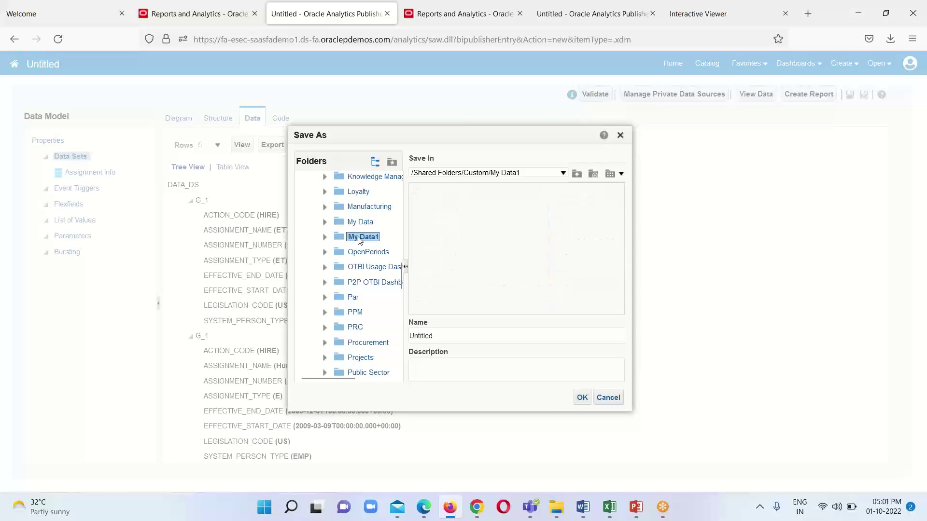
double_click(448, 343)
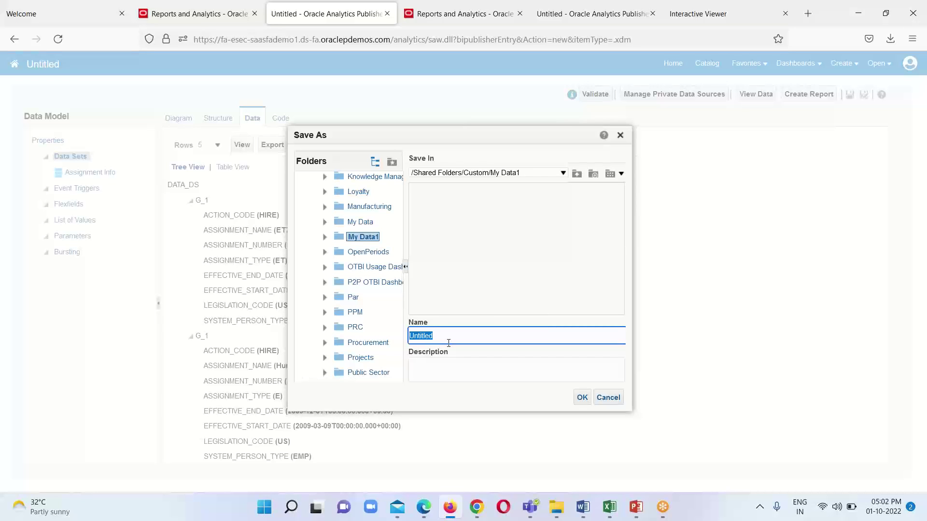
text(Assignment DM)
click(580, 400)
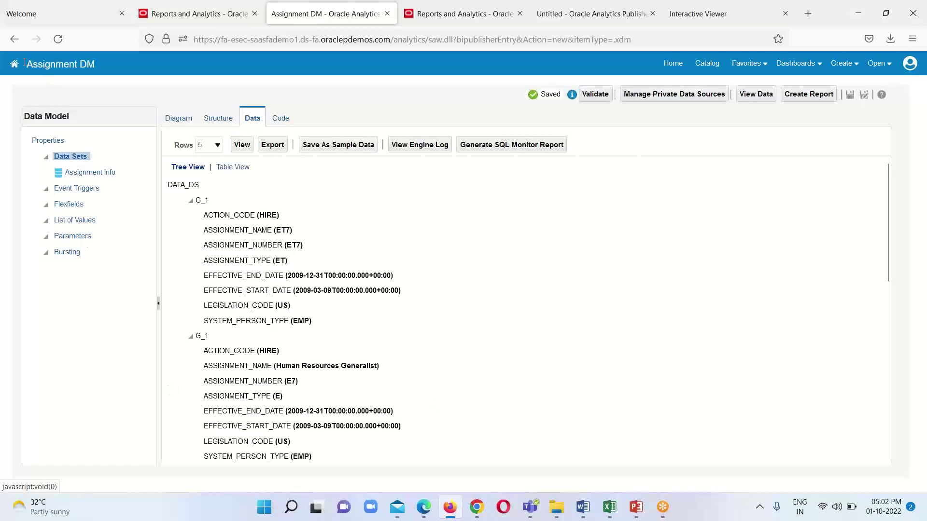
- Highlight the page title to confirm it reads 'Assignment DM'
drag(28, 63, 95, 64)
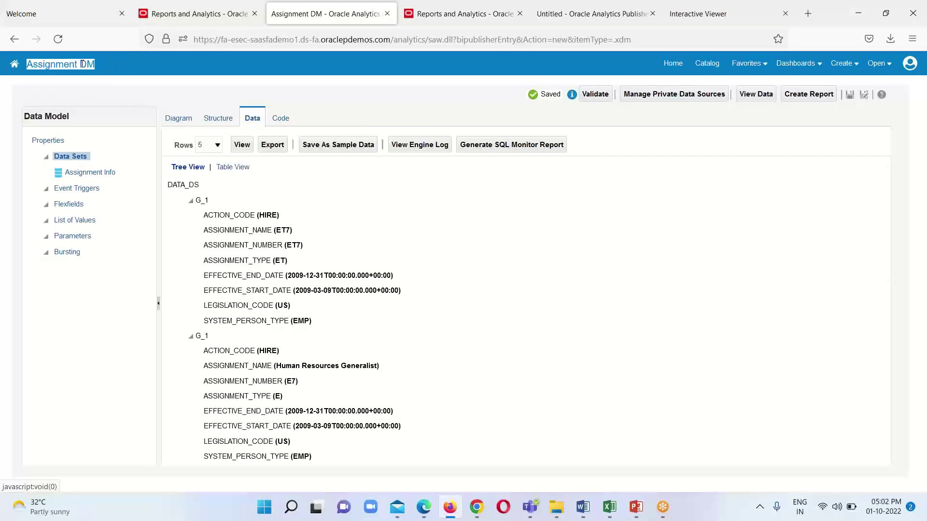